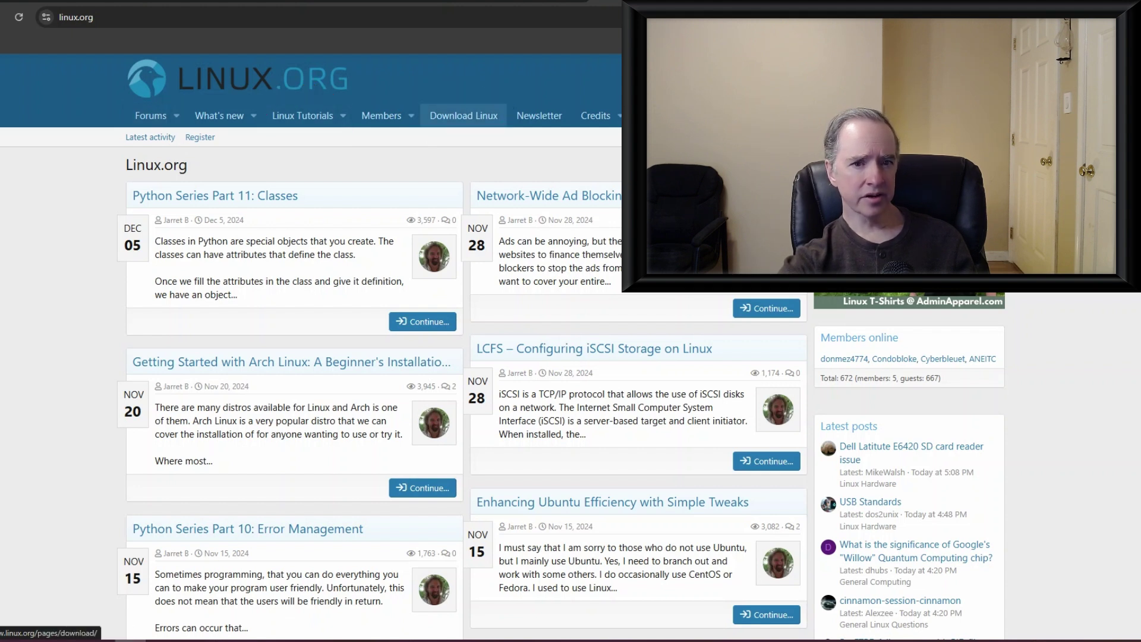
Go to linux.org's Download Linux page with distributions like Slackware, Mint, Xubuntu and Arch.
{"action": "left_click", "coordinate": [464, 116]}
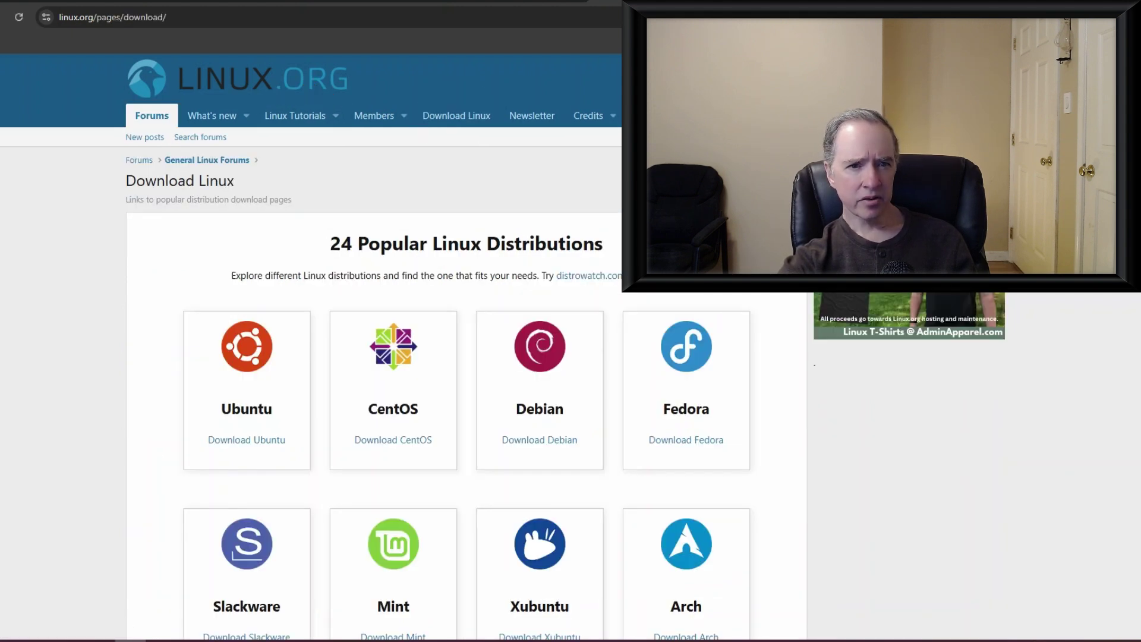
{"action": "scroll", "coordinate": [401, 356], "scroll_direction": "down", "scroll_amount": 1}
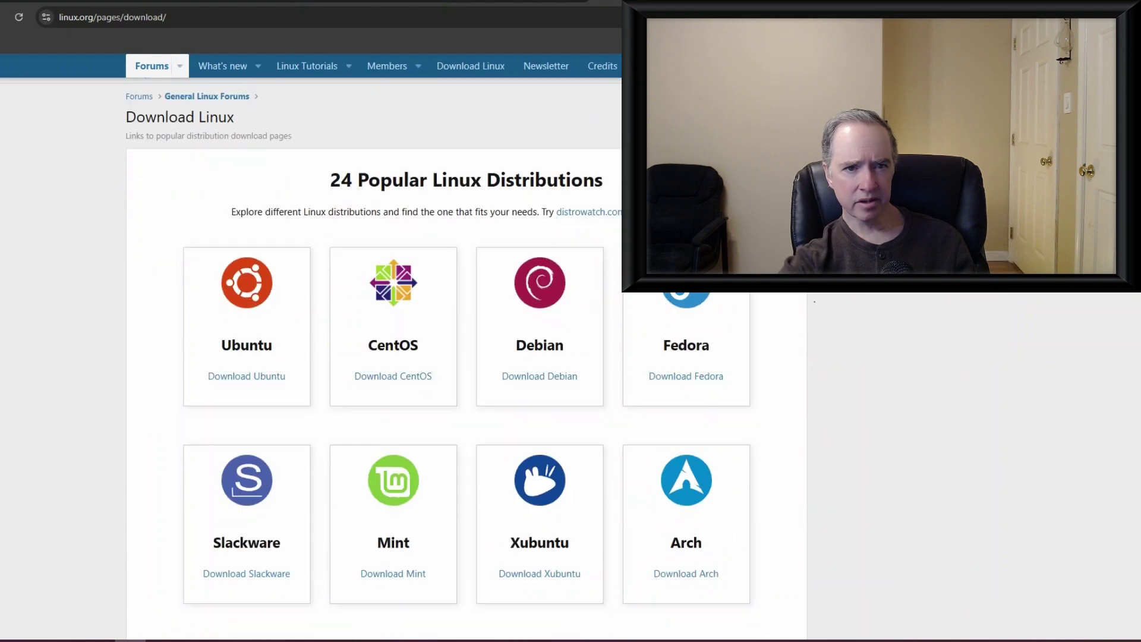